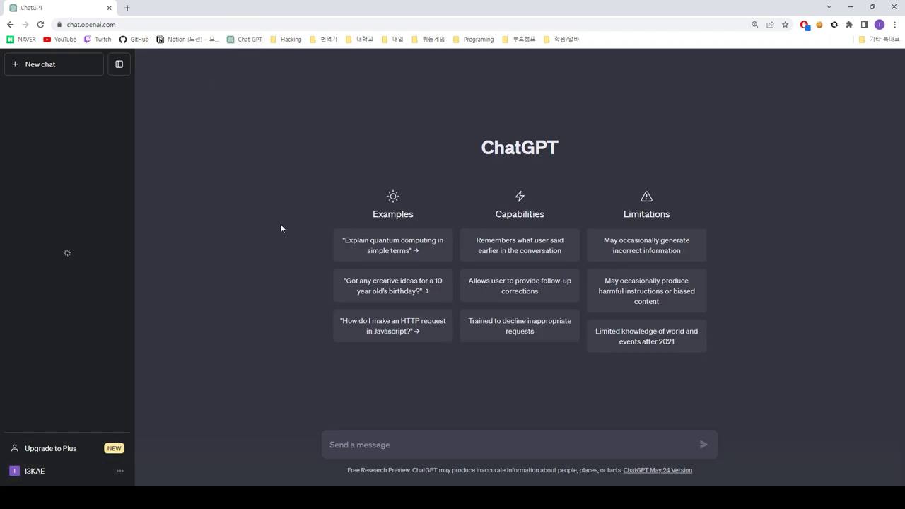
Clear all saved conversations from the account's chat history
click(131, 466)
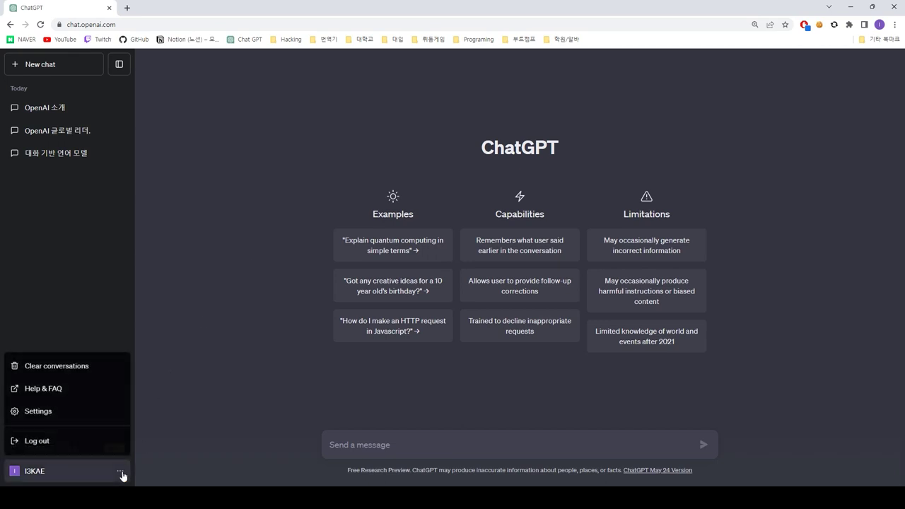
click(93, 367)
click(93, 367)
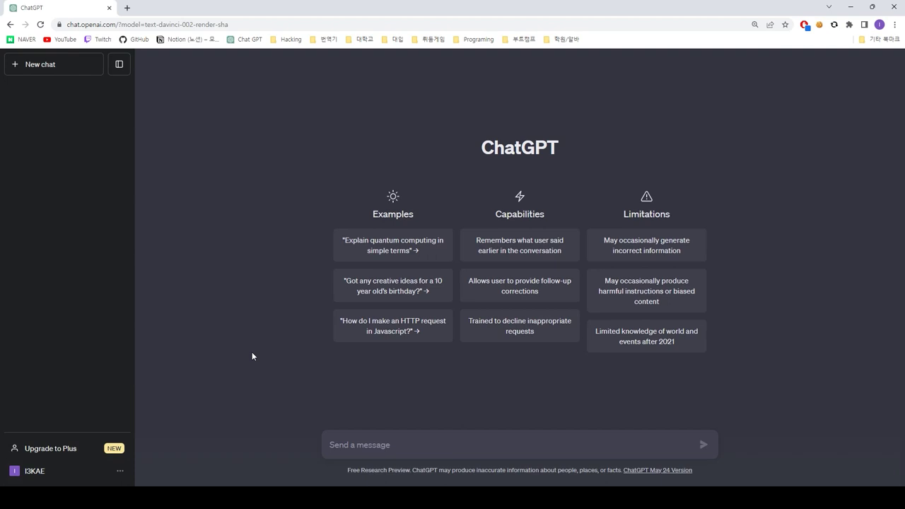
Ask ChatGPT the question "ChatGPT는 어떤 데이터들로 학습이 되어있습니까?"
click(382, 445)
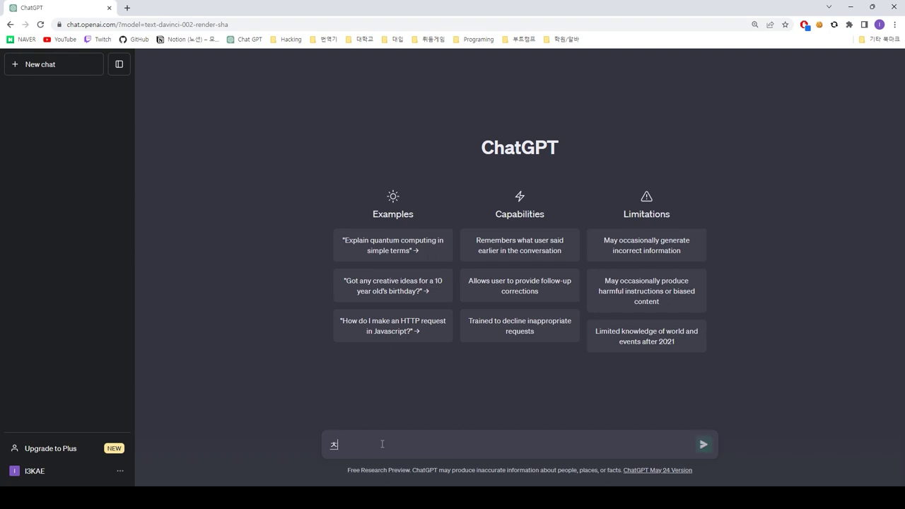
key(BackSpace)
text(Chatg)
key(BackSpace)
text(GPT는 어떤 데이)
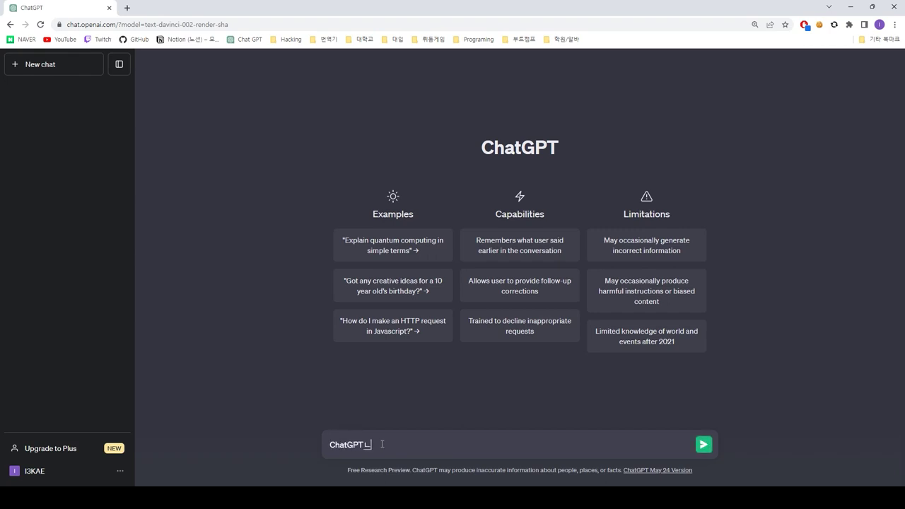
text(터들로 학습이 되어있습니까?)
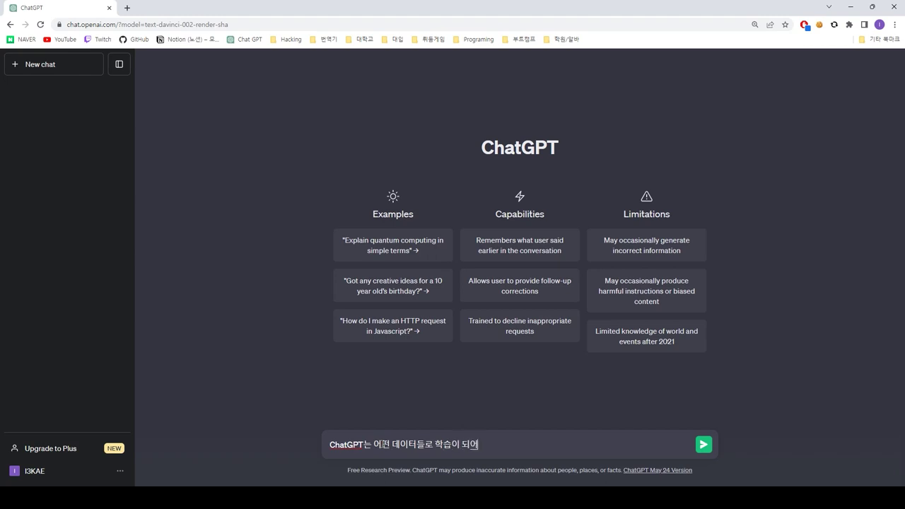
key(Return)
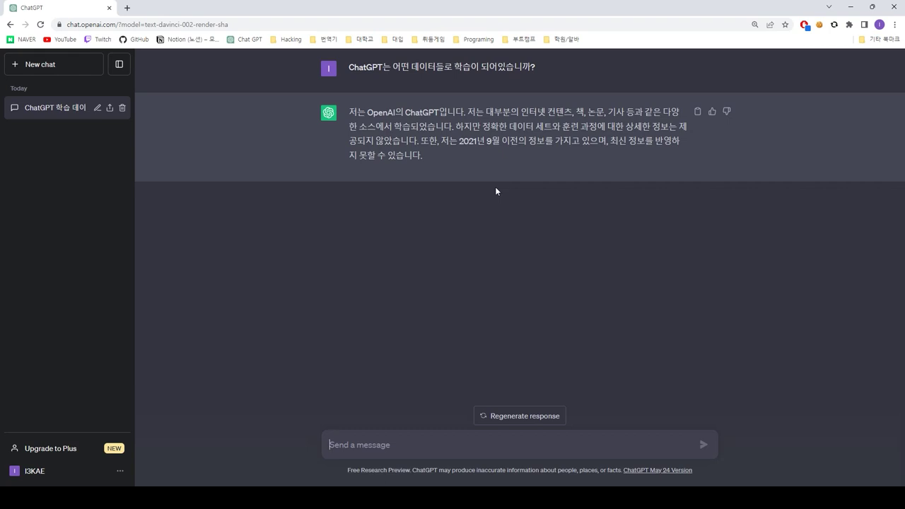
Regenerate the answer about the training data and alternate between the original and regenerated versions, ending on the regenerated one
click(492, 421)
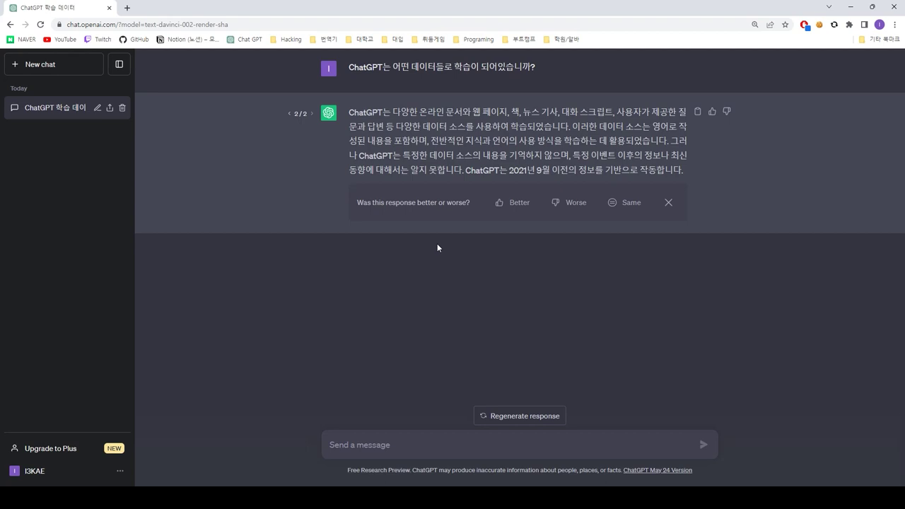
double_click(306, 114)
click(289, 113)
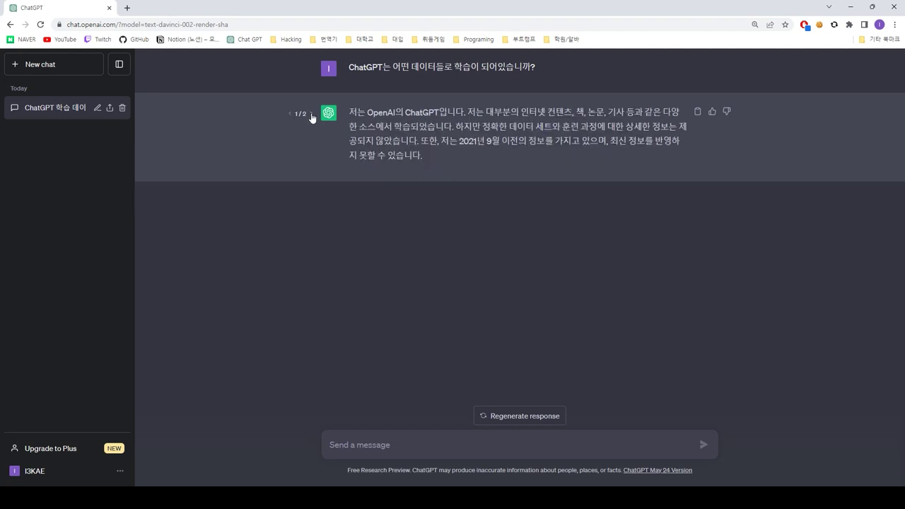
click(311, 115)
click(289, 114)
click(311, 114)
click(289, 113)
click(312, 115)
click(289, 114)
click(312, 114)
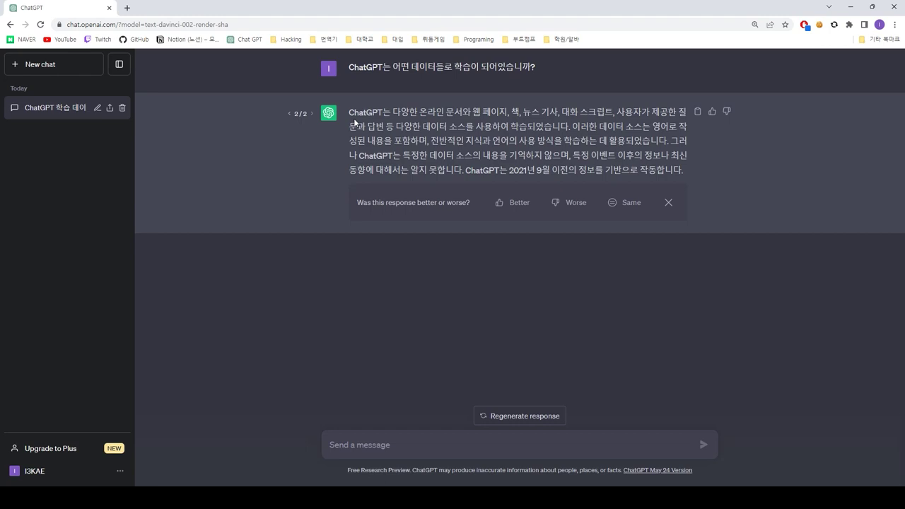
Start a new chat and send the request "ChatGPT에 대한 설명을 해줘"
click(68, 70)
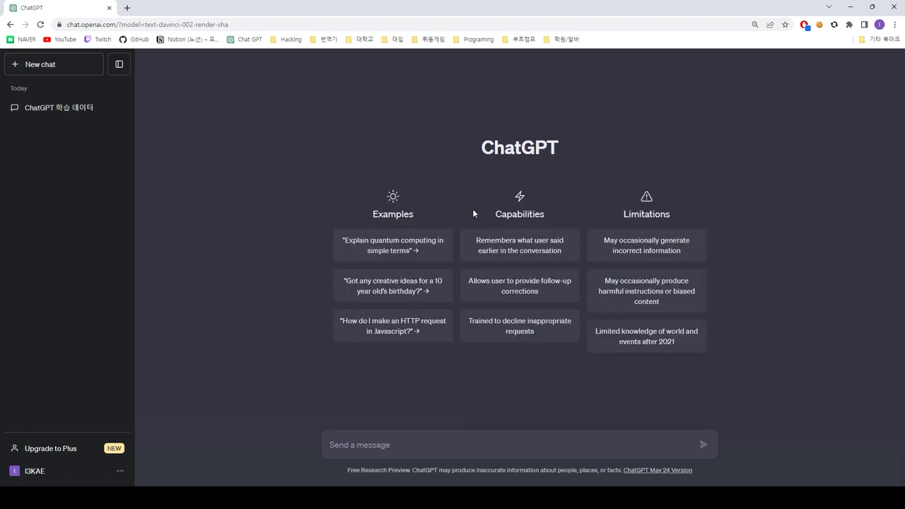
text(d)
key(BackSpace)
text(ChatGPT)
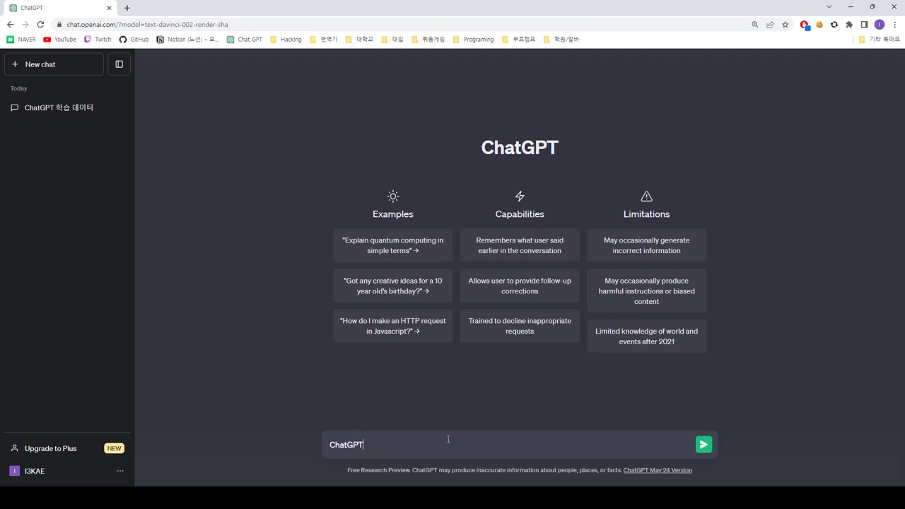
text(에 대한 설명을 해)
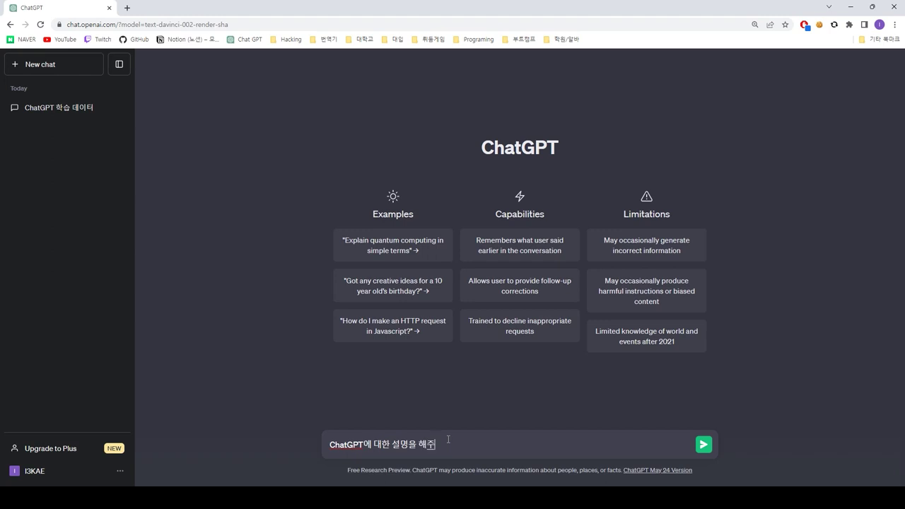
text(줘)
key(Return)
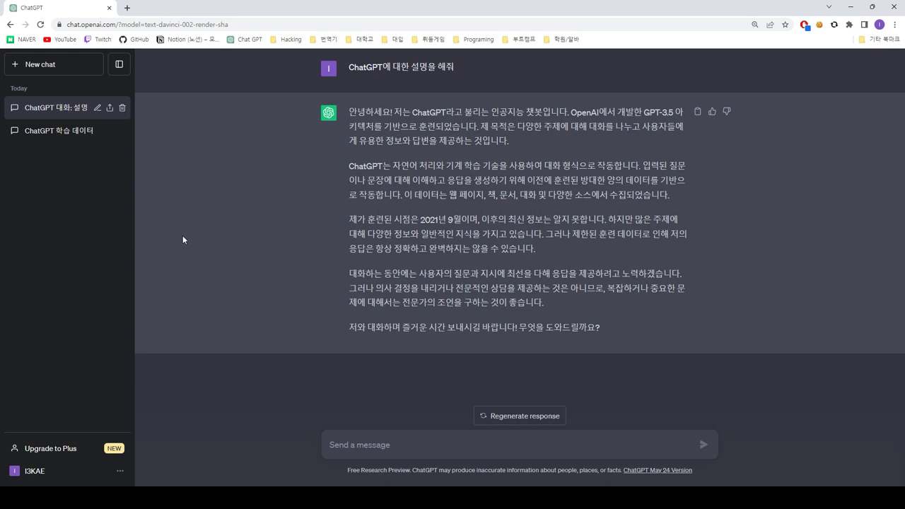
Delete the conversation that asks for an explanation of ChatGPT and confirm the deletion
click(125, 111)
click(112, 109)
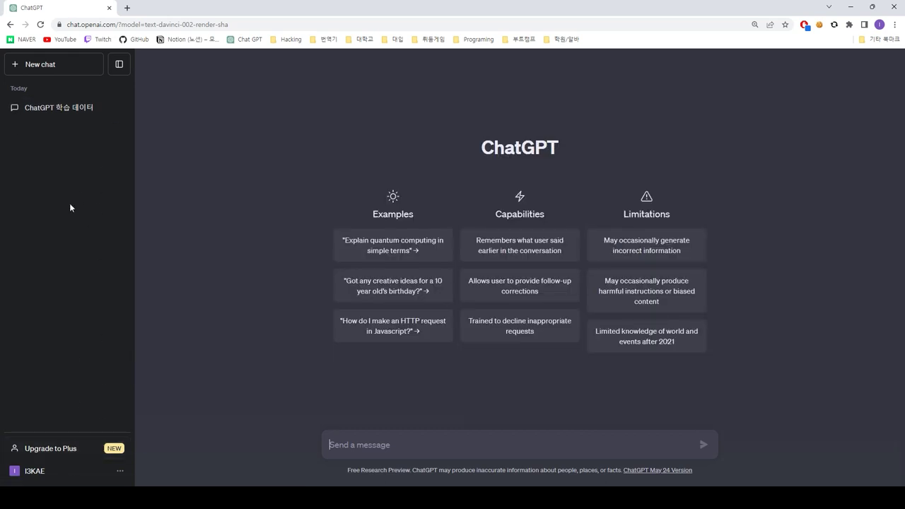
Clear all remaining conversations from the history and switch to the presentation slide "ChatGPT 활용 방법"
click(119, 471)
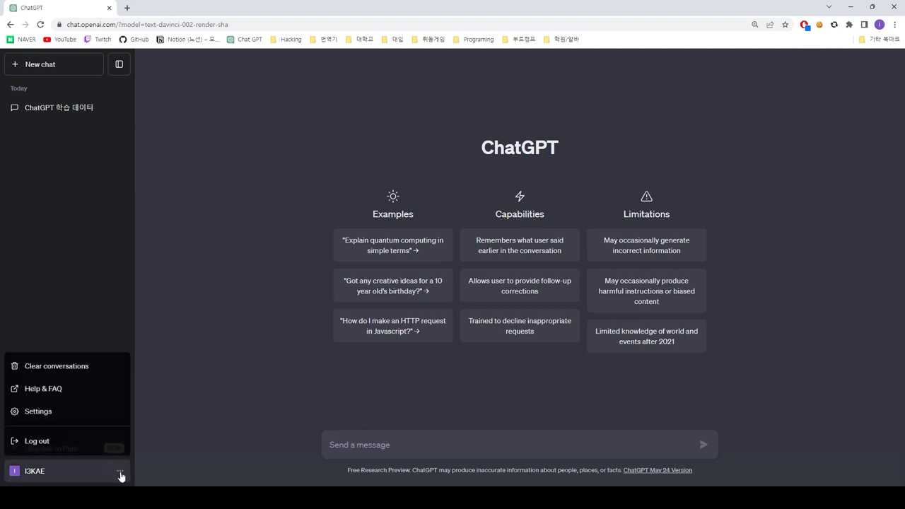
click(99, 367)
click(101, 367)
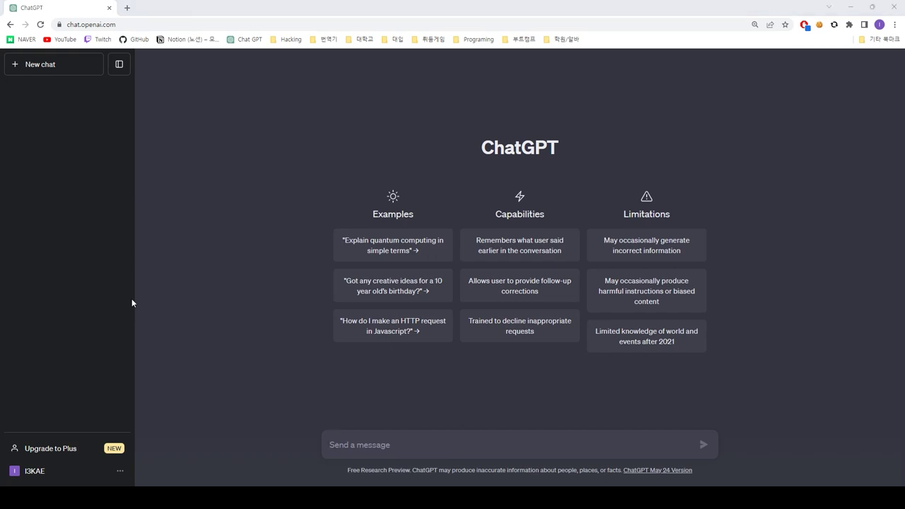
key(alt+Tab)
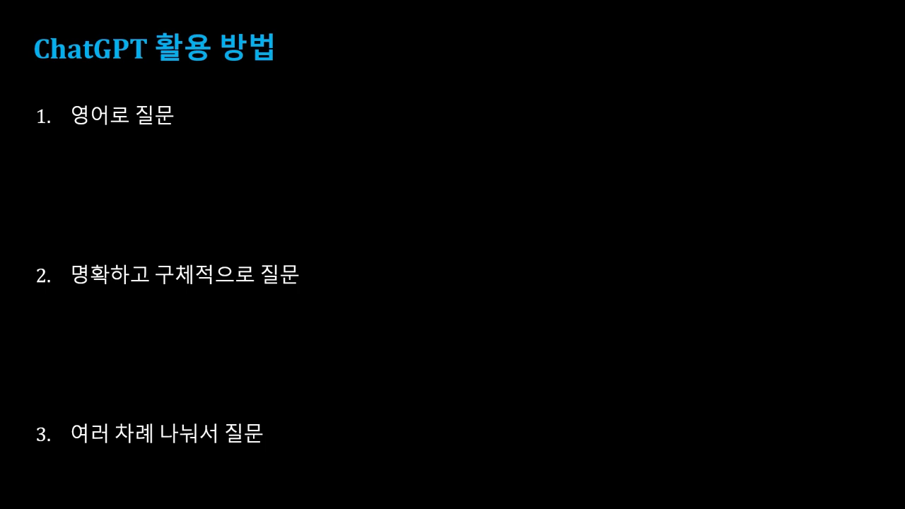